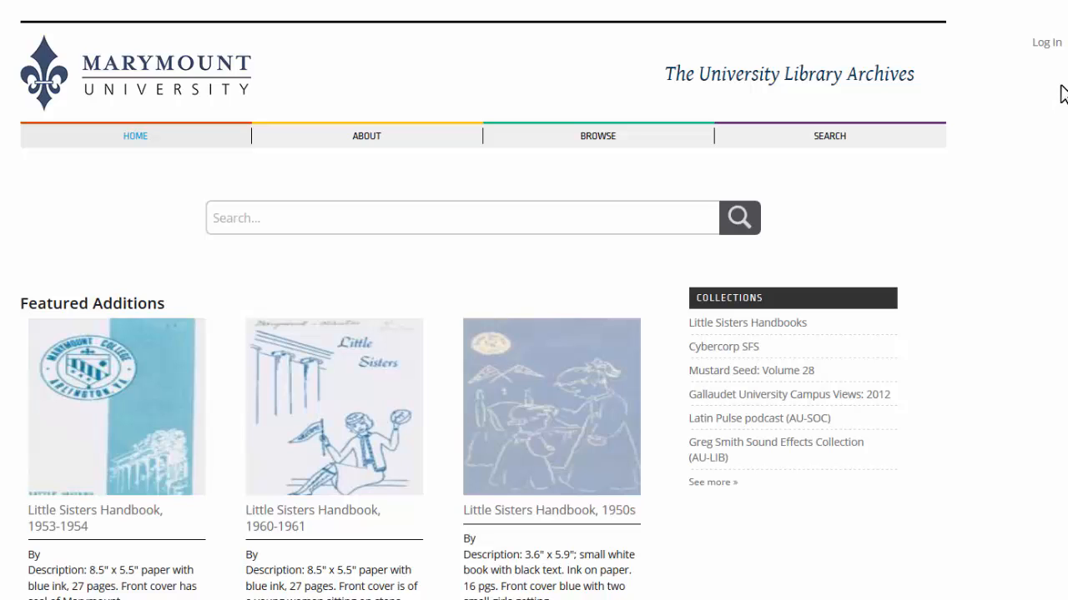
- Log in to the University Library Archives site with the account username and password
{"action": "left_click", "coordinate": [1045, 46]}
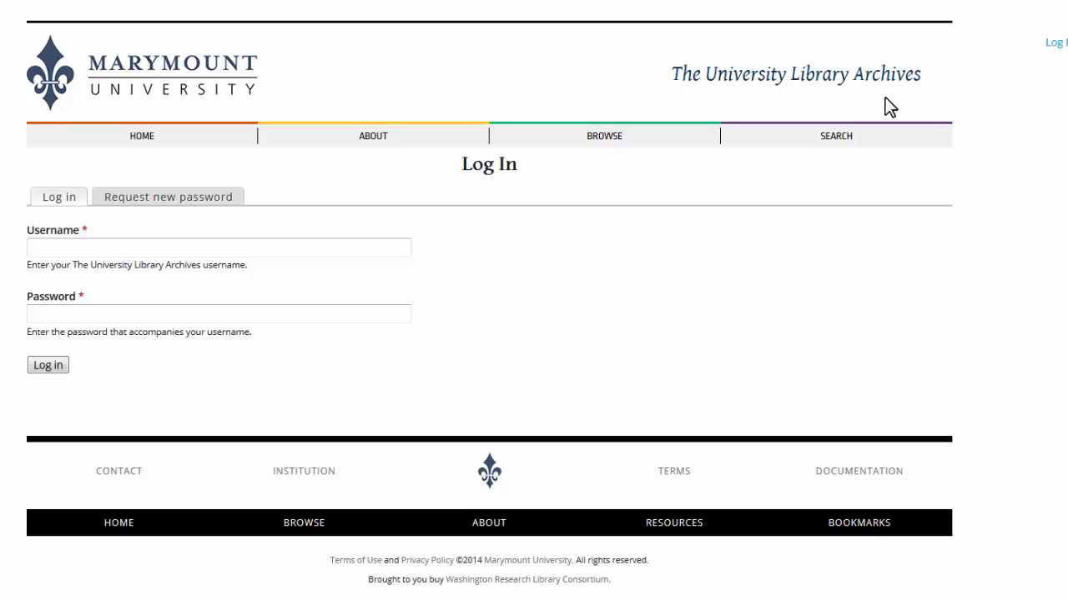
{"action": "left_click", "coordinate": [258, 245]}
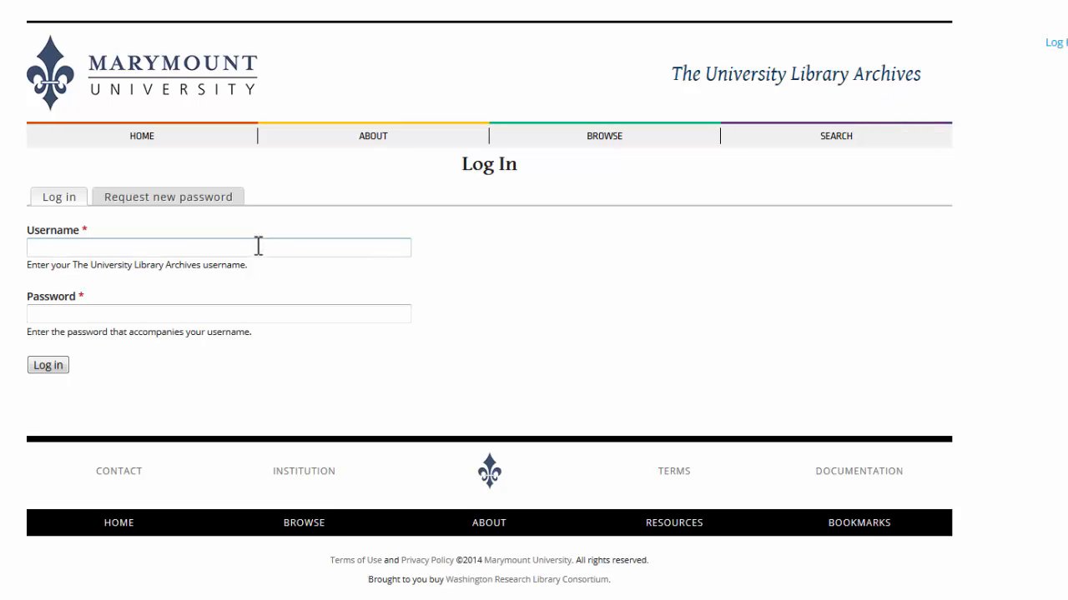
{"action": "type", "text": "aaron"}
{"action": "key", "text": "Tab"}
{"action": "type", "text": "********"}
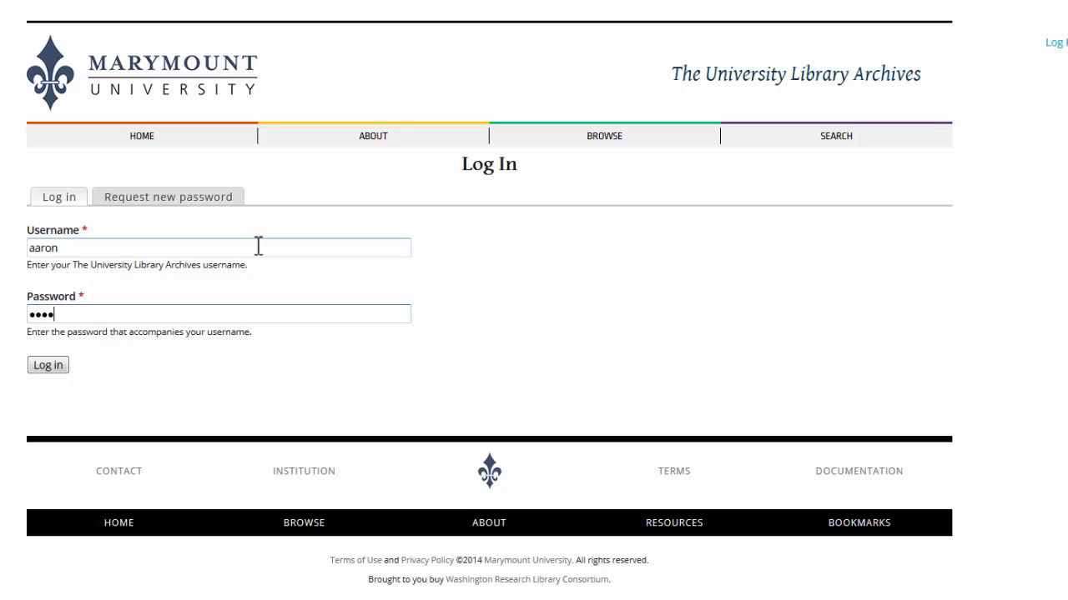
{"action": "key", "text": "Return"}
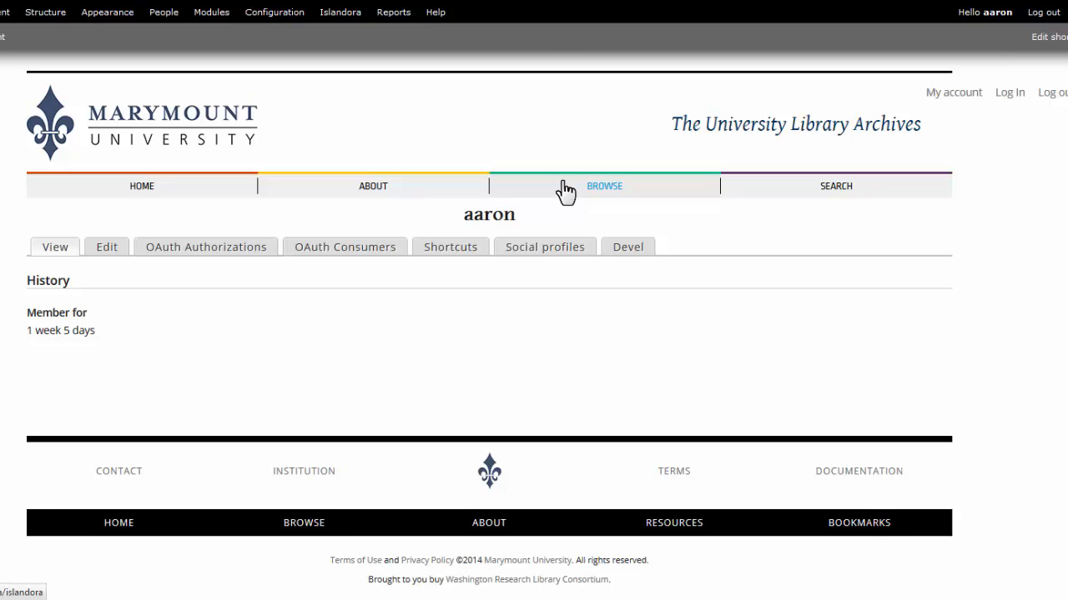
- Browse the Gallaudet University collections and open the desert image in the personal test collection
{"action": "left_click", "coordinate": [588, 183]}
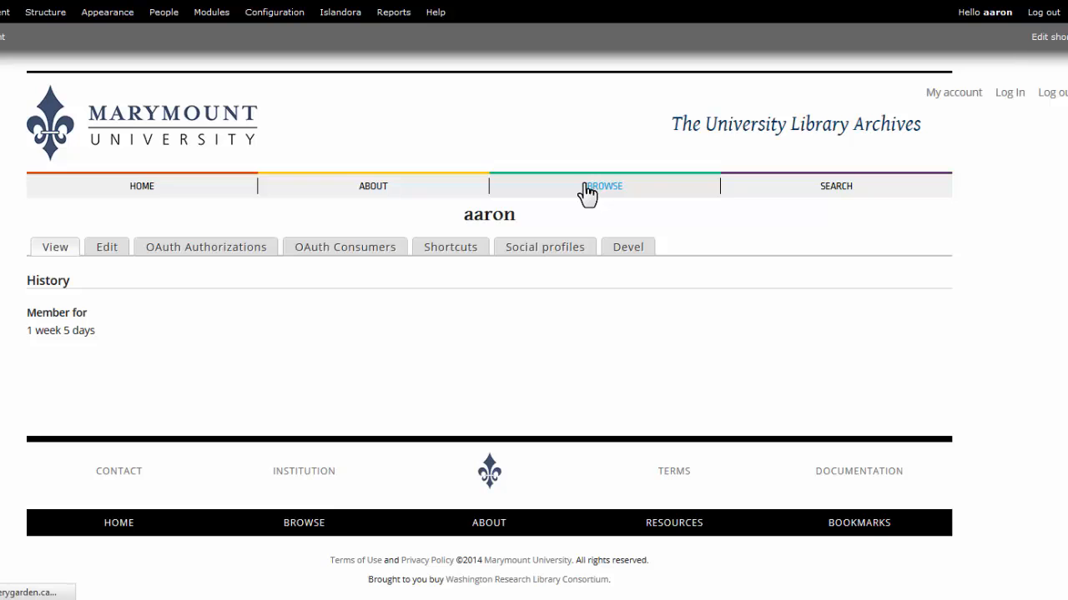
{"action": "scroll", "coordinate": [125, 473], "scroll_direction": "down", "scroll_amount": 3}
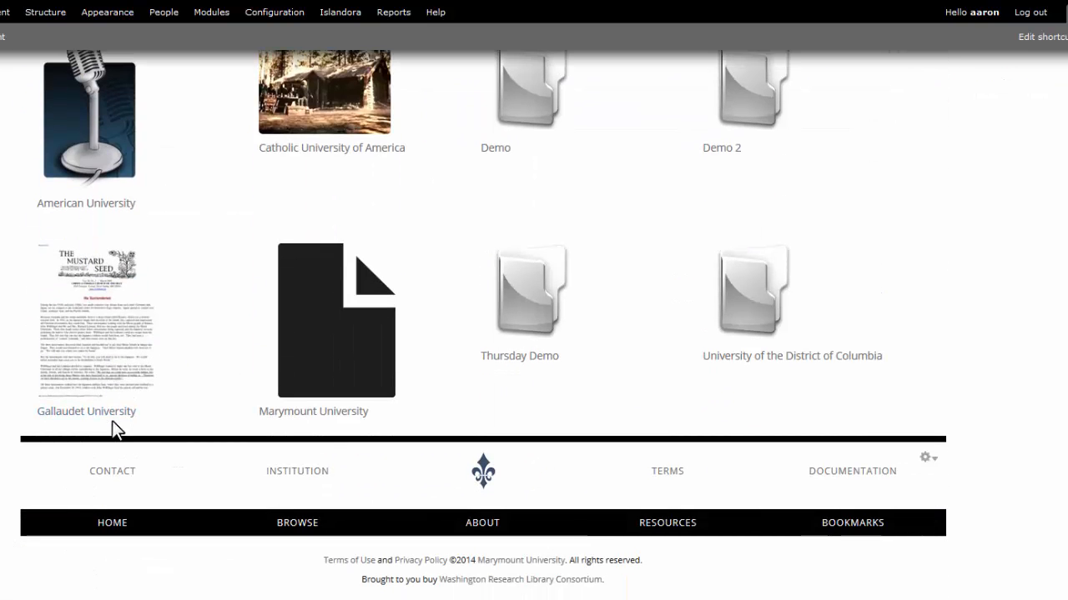
{"action": "left_click", "coordinate": [108, 350]}
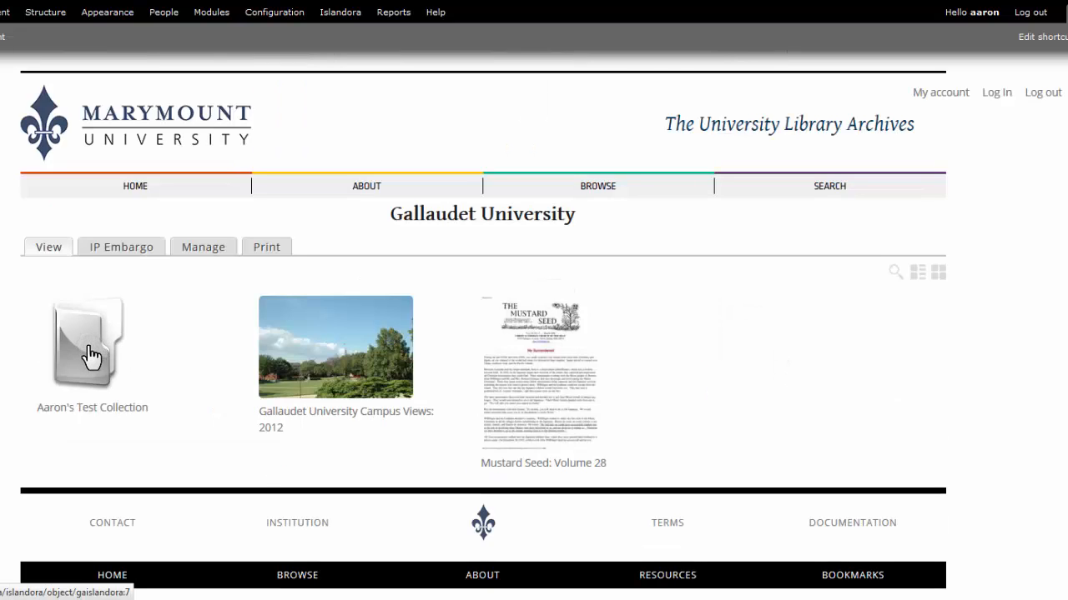
{"action": "left_click", "coordinate": [90, 356]}
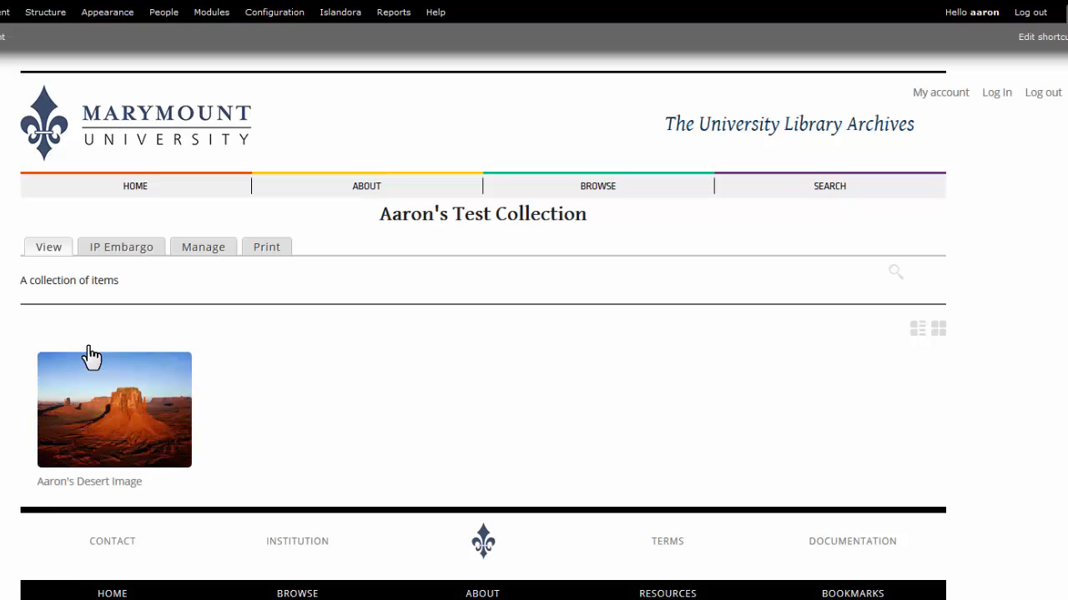
{"action": "left_click", "coordinate": [114, 432]}
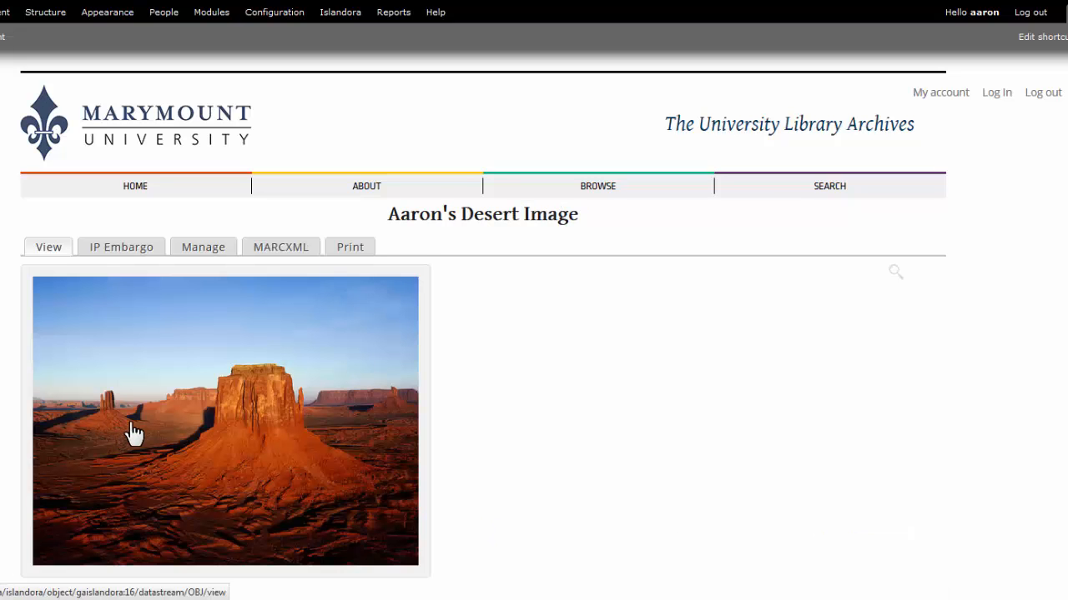
- Open the desert image's MODS datastream for editing with the Basic image MODS form
{"action": "left_click", "coordinate": [204, 250]}
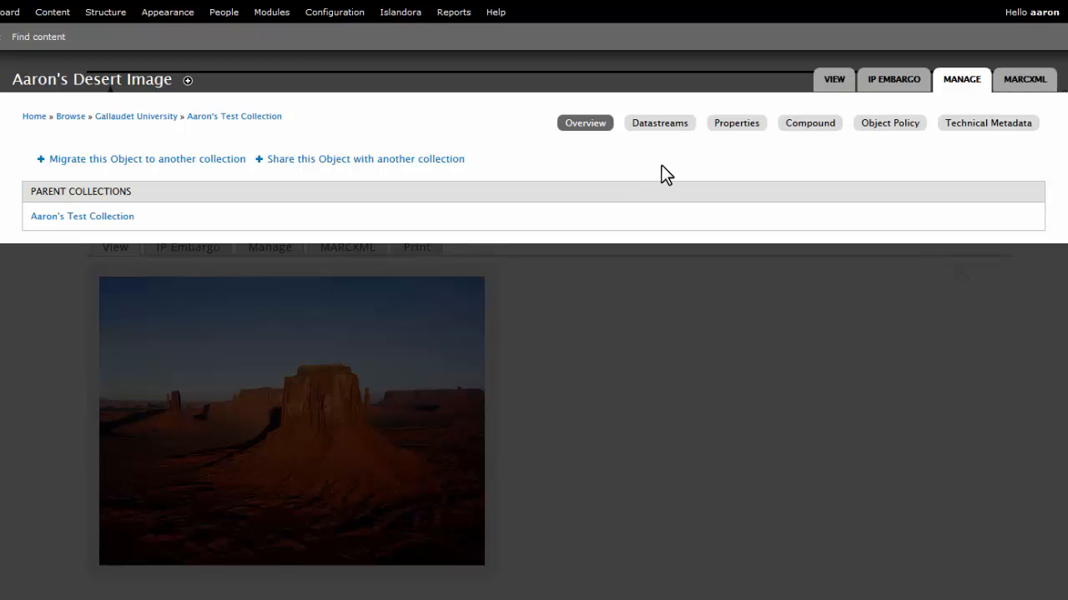
{"action": "left_click", "coordinate": [667, 133]}
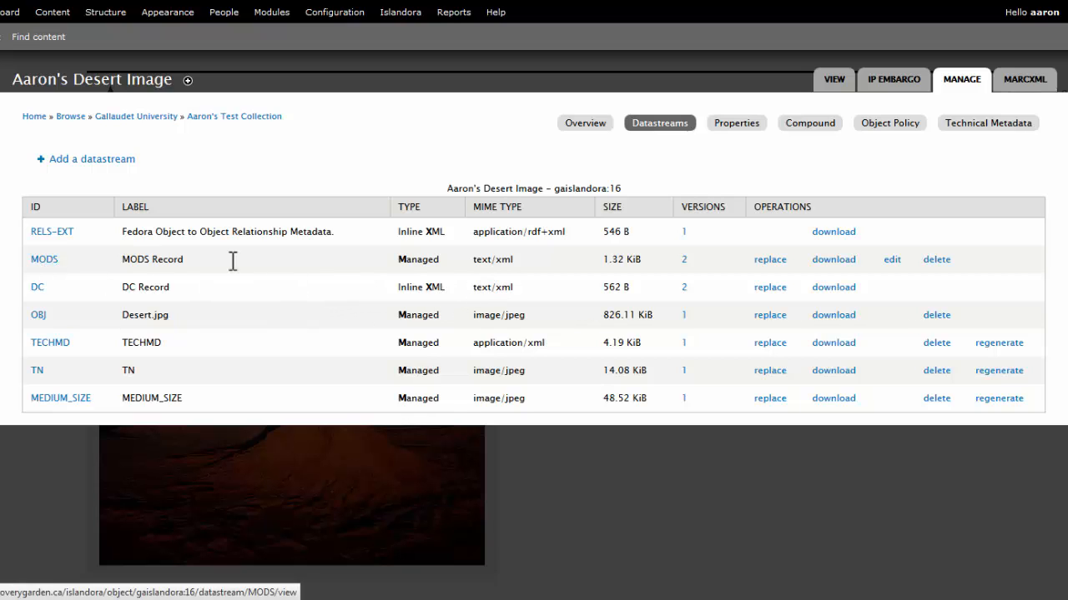
{"action": "left_click", "coordinate": [887, 269]}
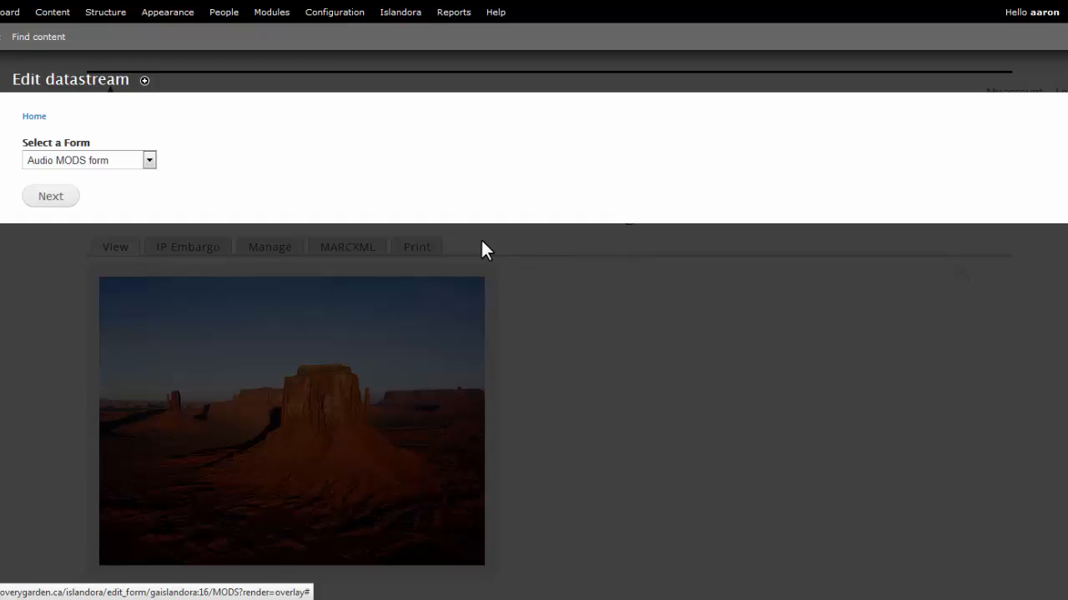
{"action": "left_click", "coordinate": [148, 161]}
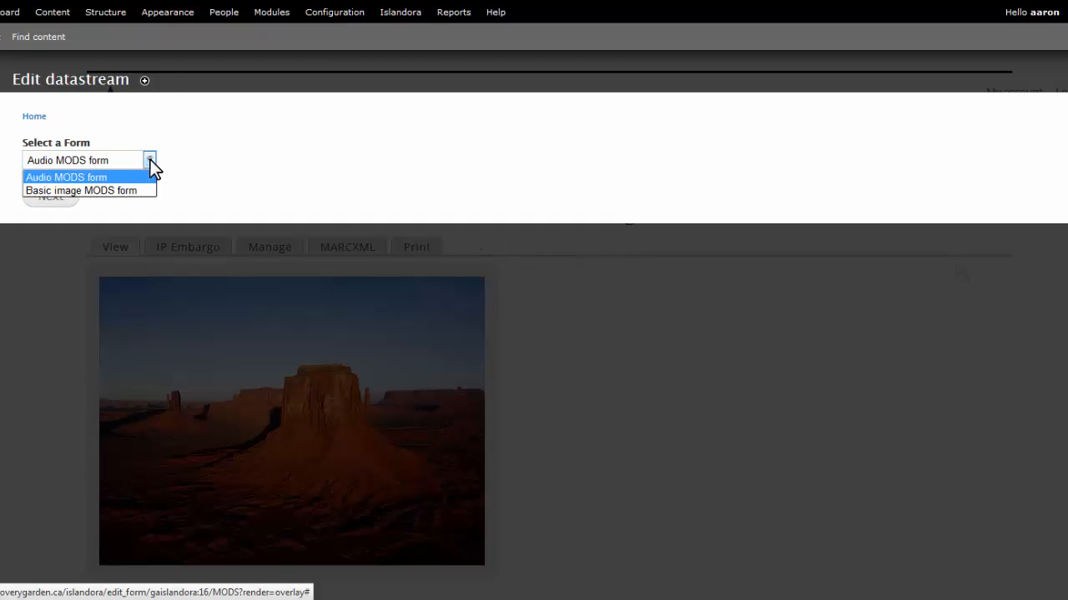
{"action": "left_click", "coordinate": [120, 190]}
{"action": "left_click", "coordinate": [52, 195]}
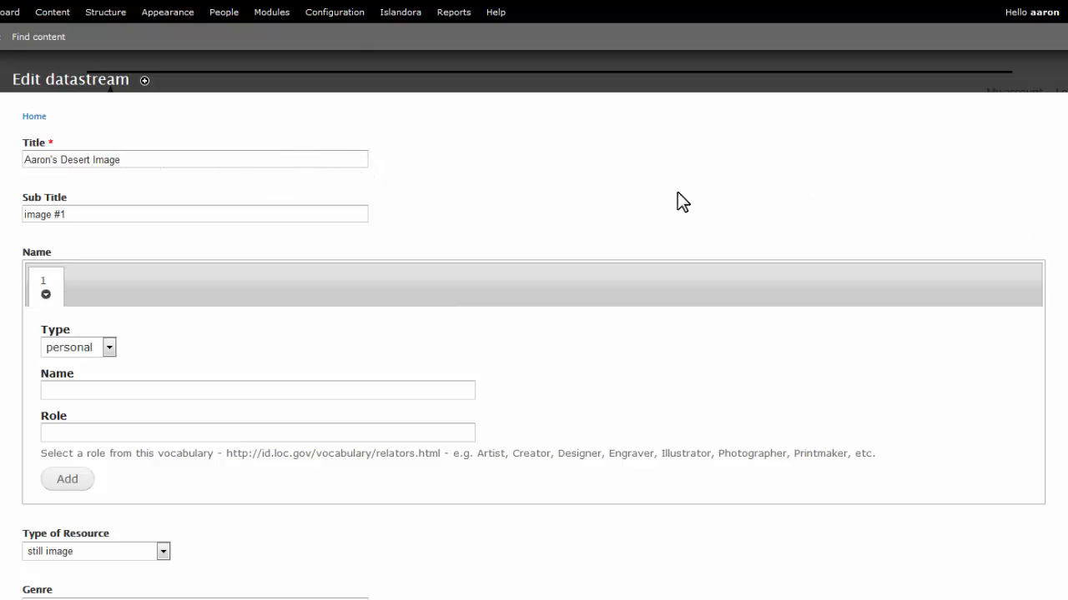
- Replace "Desert" with "Penguin" in the record's title and update the MODS record
{"action": "left_click_drag", "start_coordinate": [64, 160], "coordinate": [92, 163]}
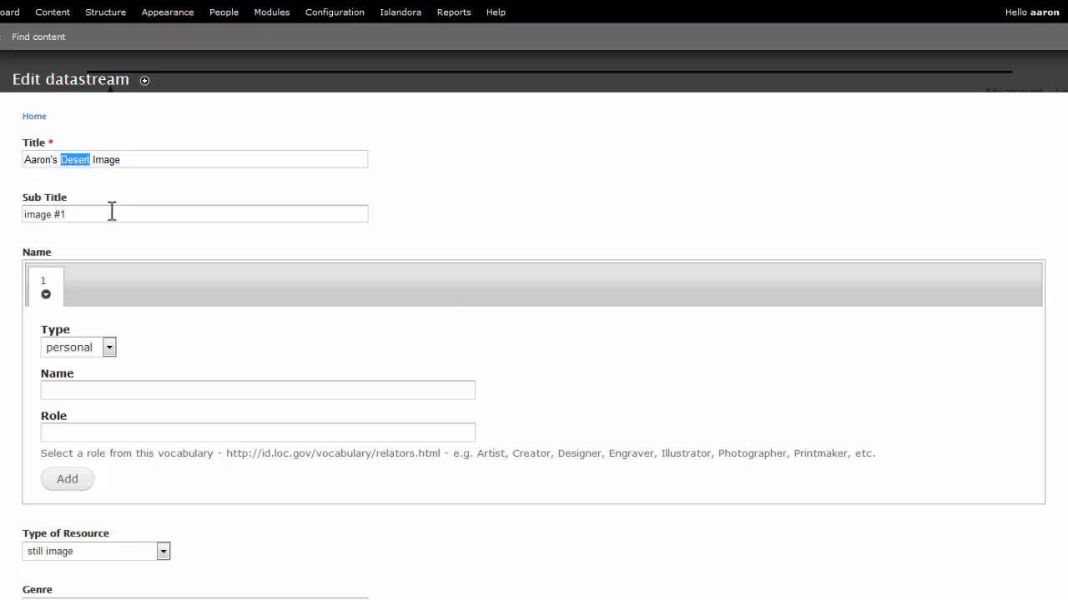
{"action": "type", "text": "Penguin"}
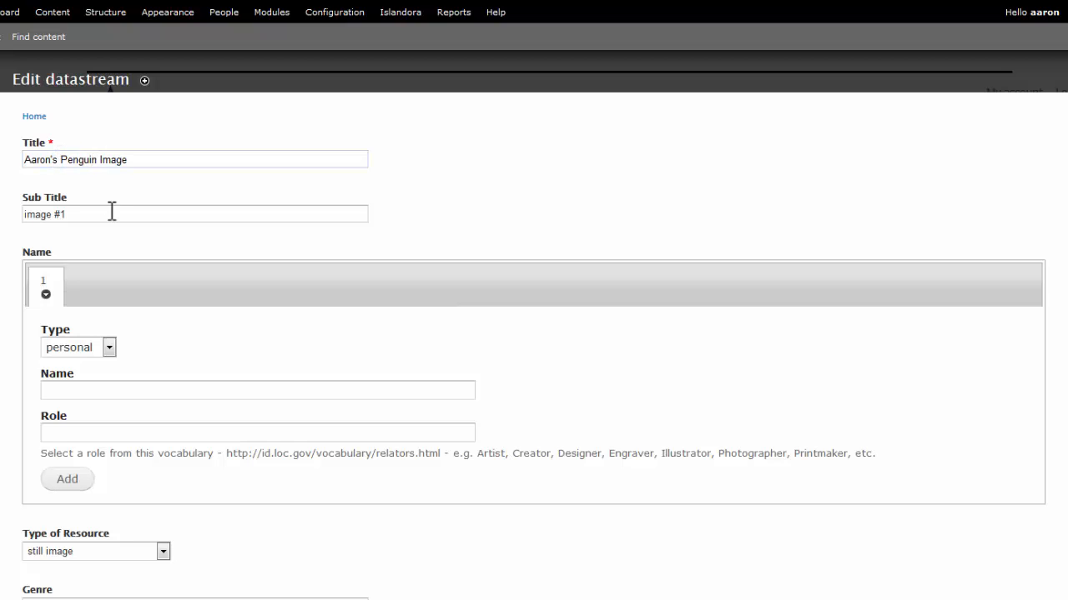
{"action": "scroll", "coordinate": [534, 334], "scroll_direction": "down", "scroll_amount": 15}
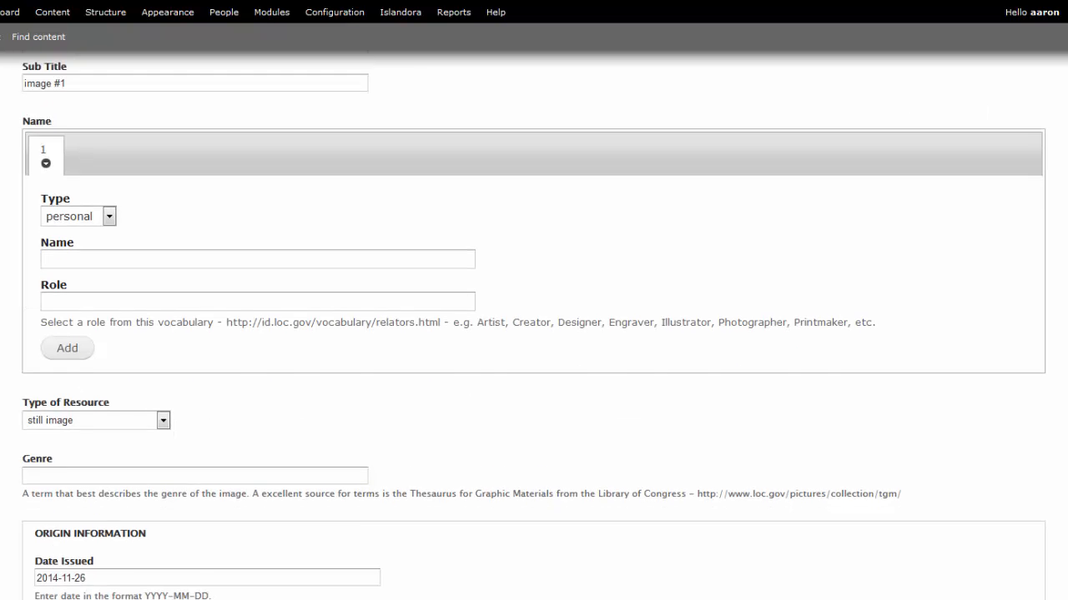
{"action": "scroll", "coordinate": [374, 461], "scroll_direction": "down", "scroll_amount": 10}
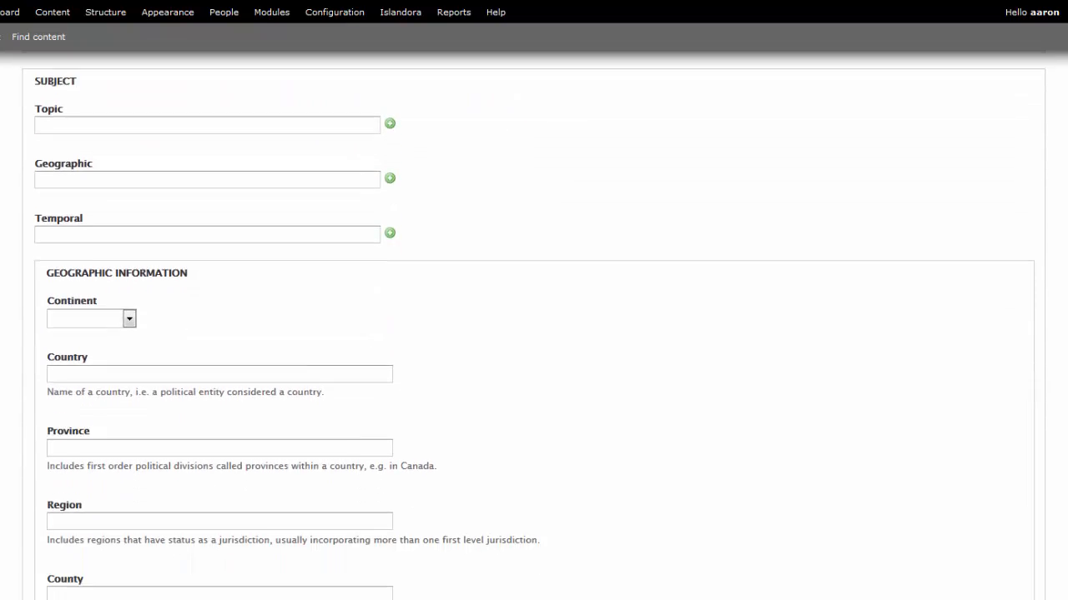
{"action": "scroll", "coordinate": [534, 333], "scroll_direction": "down", "scroll_amount": 1}
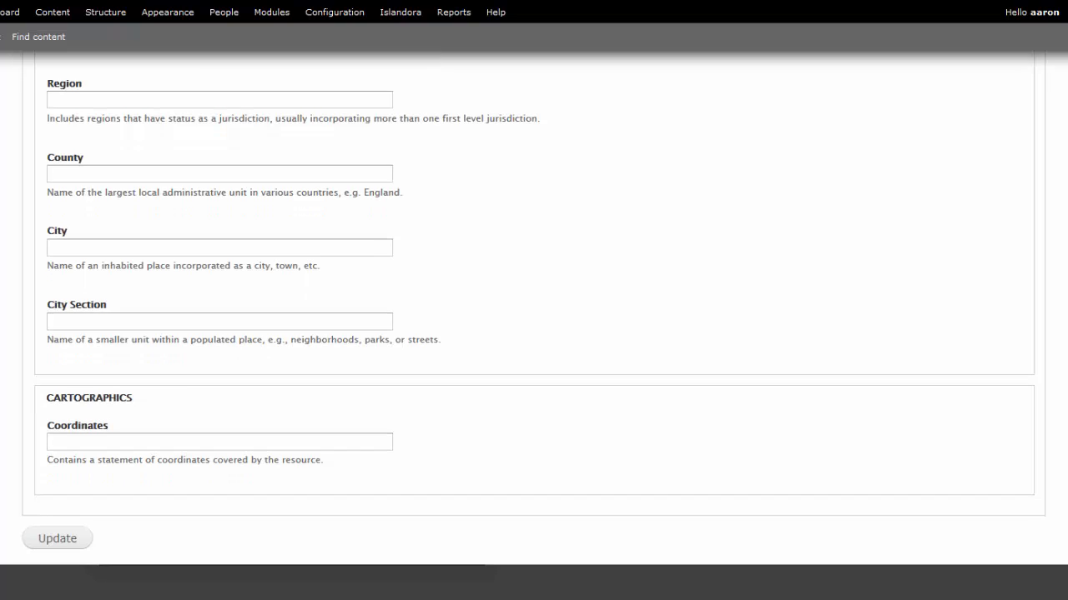
{"action": "left_click", "coordinate": [60, 539]}
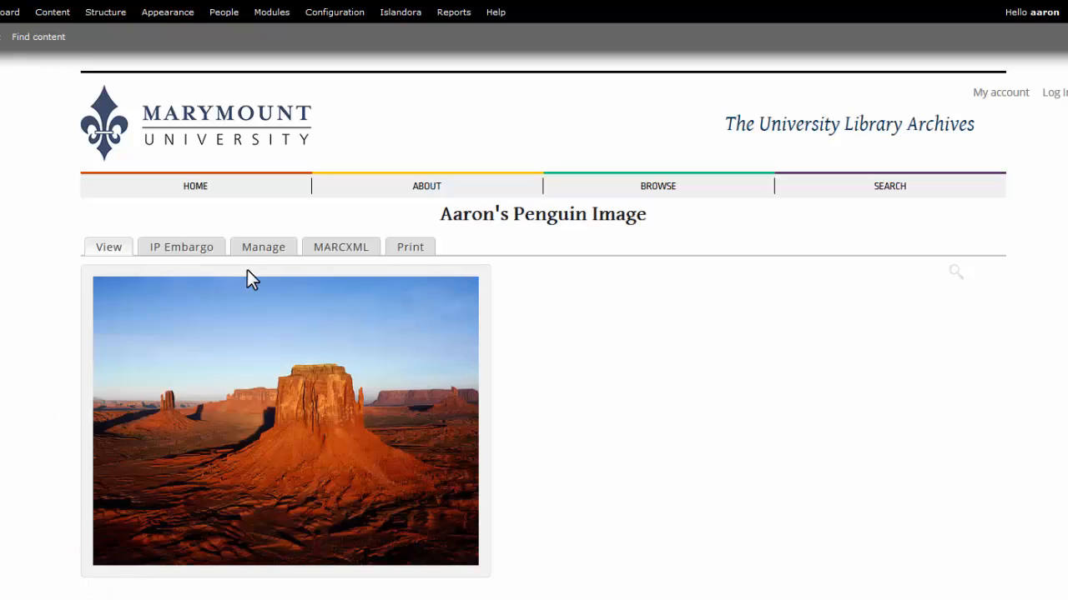
- Review the previous versions of the object's MODS datastream and return to the datastream list
{"action": "left_click", "coordinate": [264, 249]}
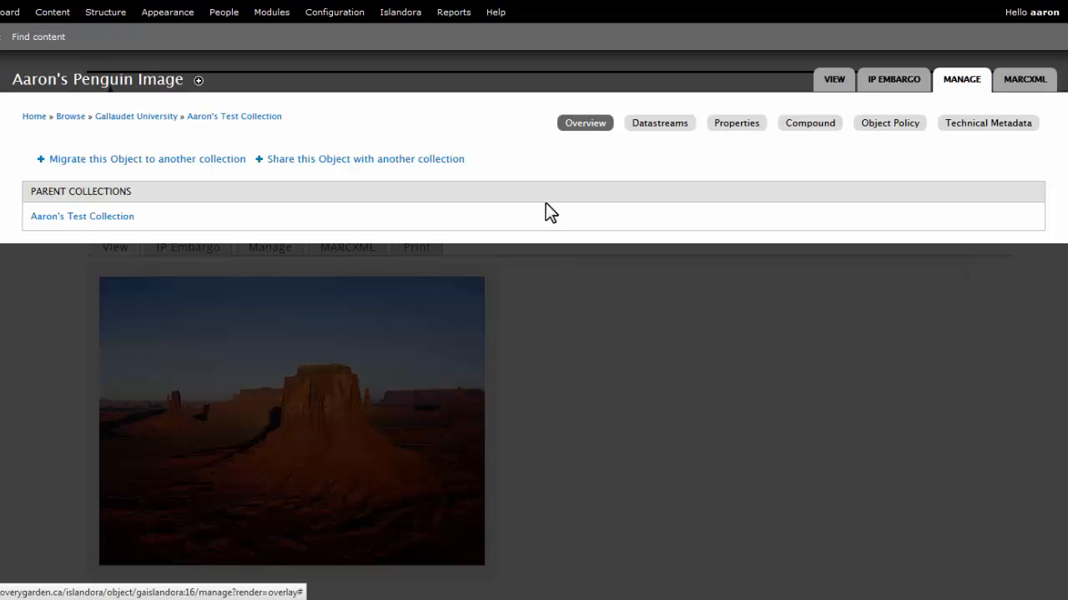
{"action": "left_click", "coordinate": [658, 125]}
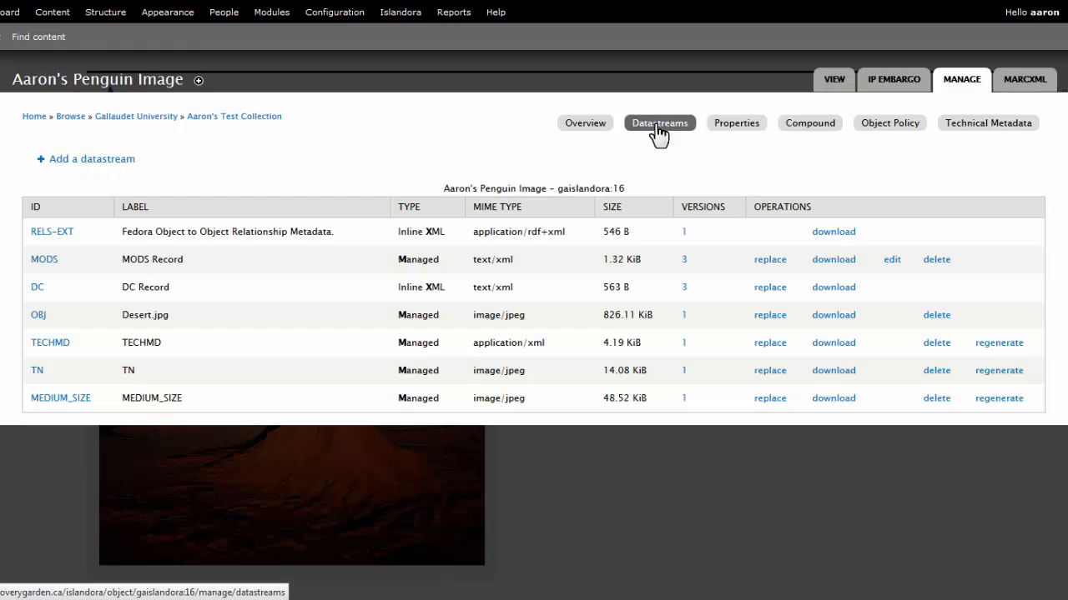
{"action": "left_click", "coordinate": [683, 260]}
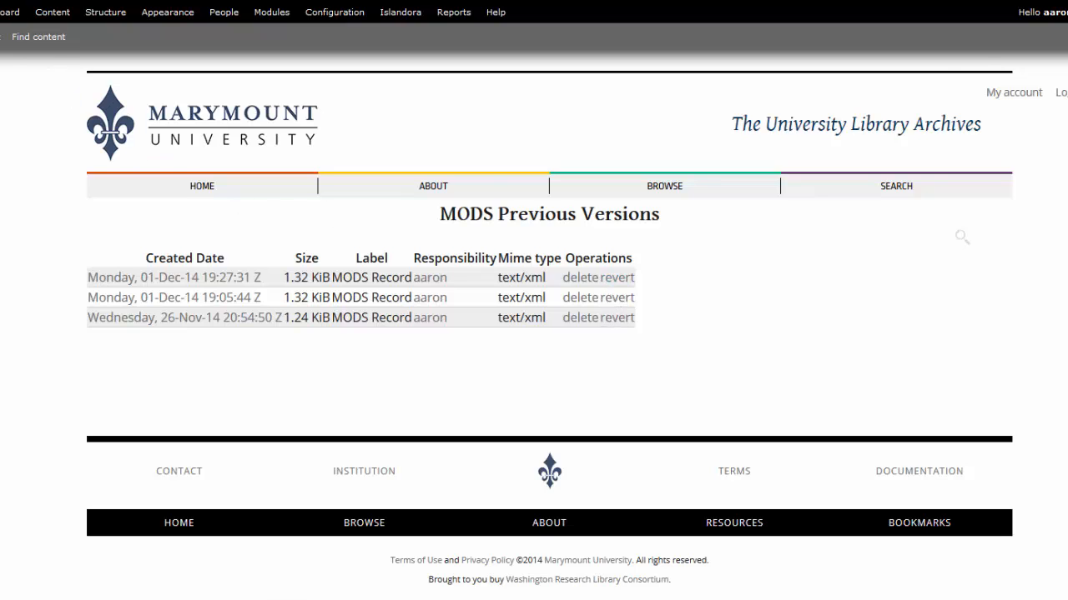
{"action": "key", "text": "alt+Left"}
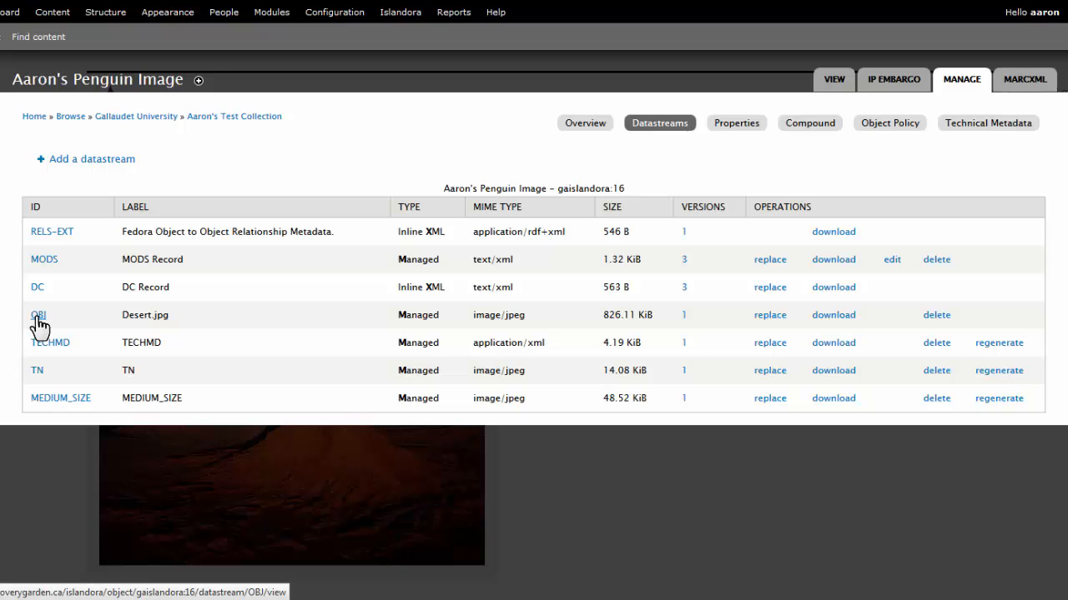
- Replace the object's OBJ datastream by uploading Penguins.jpg and adding its contents
{"action": "left_click", "coordinate": [762, 316]}
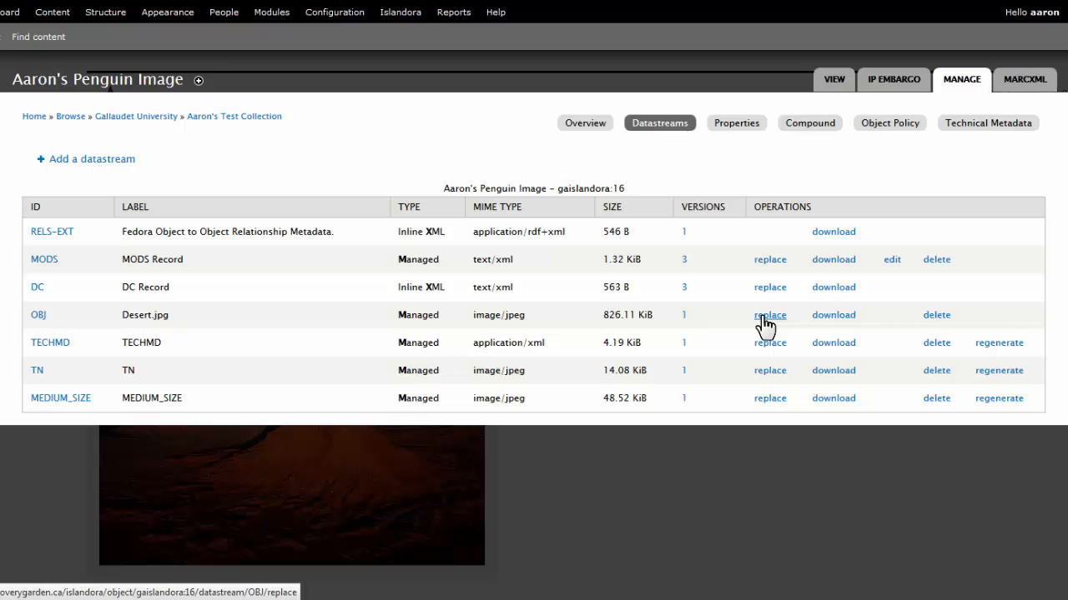
{"action": "left_click", "coordinate": [767, 316]}
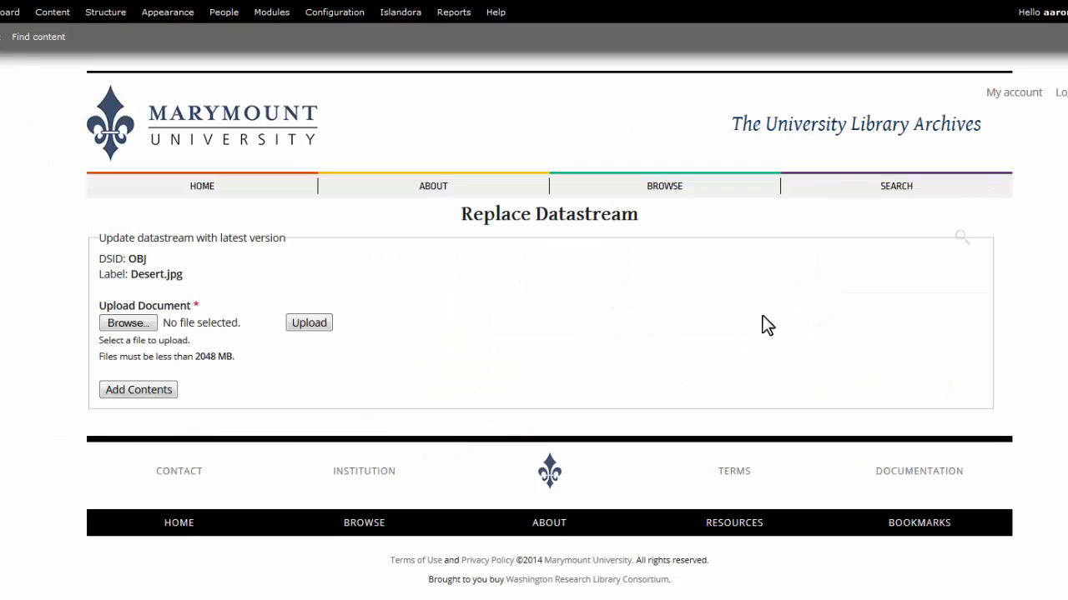
{"action": "left_click", "coordinate": [125, 327]}
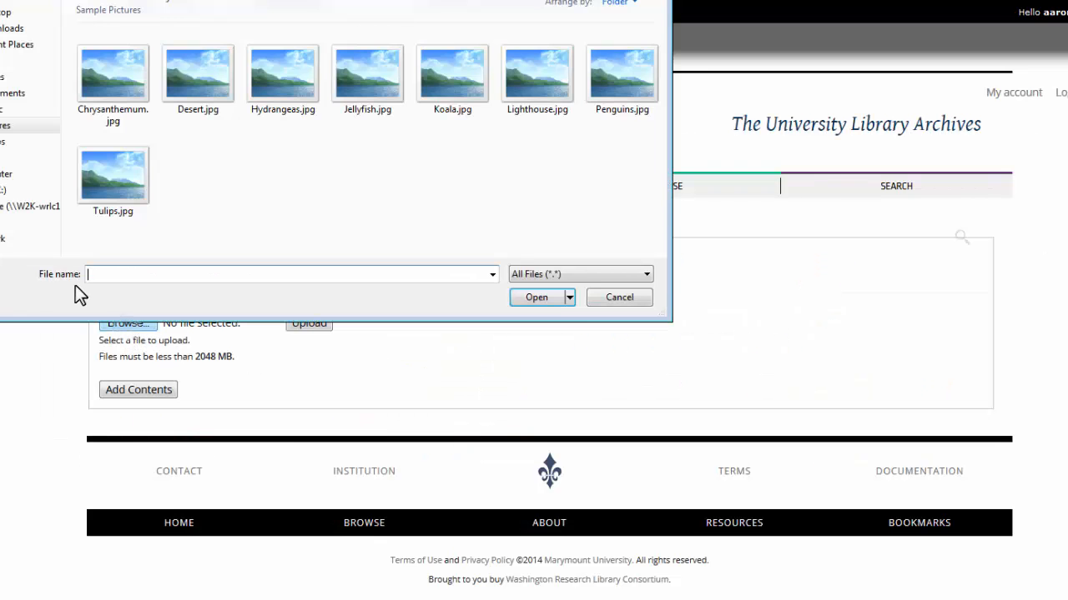
{"action": "double_click", "coordinate": [617, 91]}
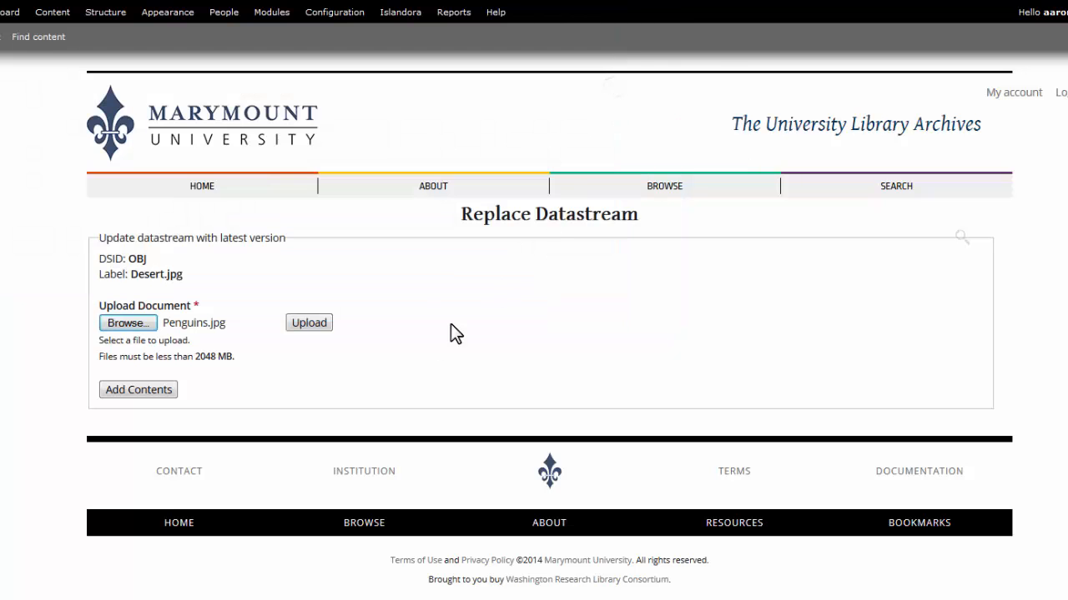
{"action": "left_click", "coordinate": [310, 325]}
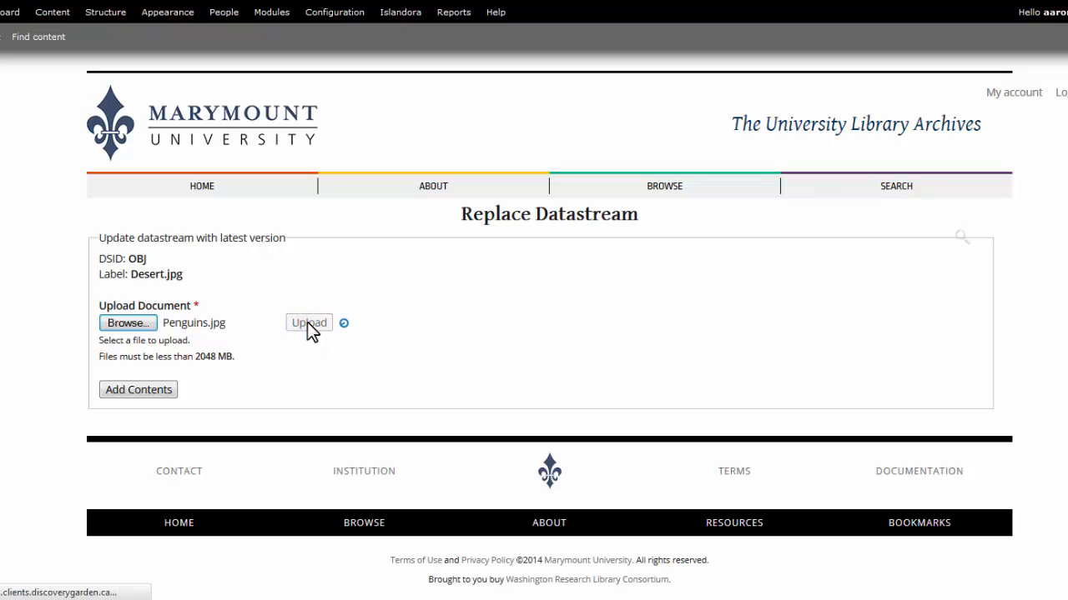
{"action": "left_click", "coordinate": [136, 392]}
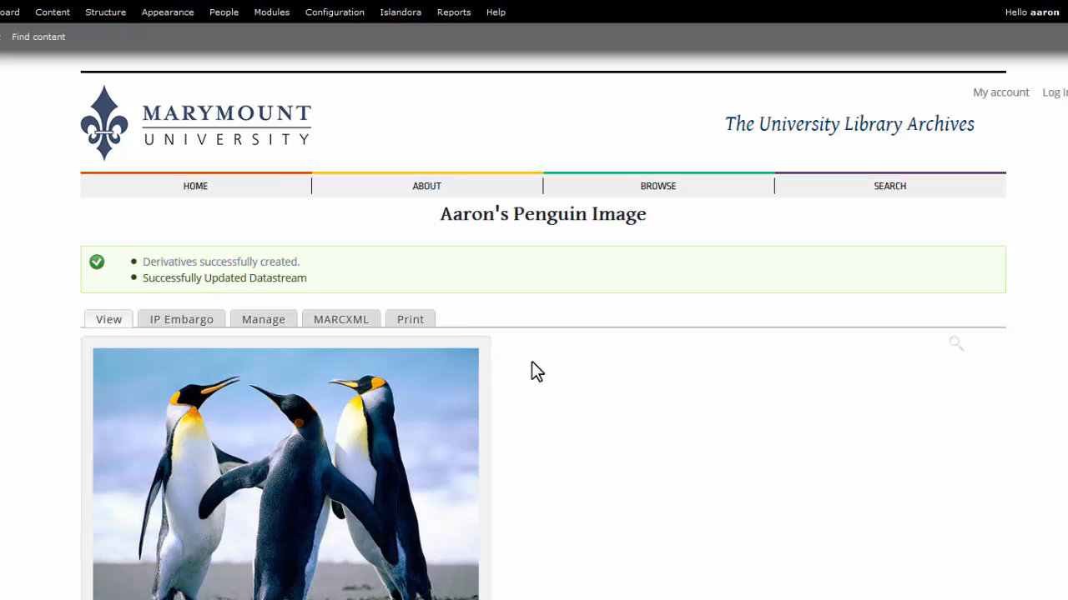
- Check the replaced image on the object's page and review its datastream list
{"action": "scroll", "coordinate": [719, 391], "scroll_direction": "down", "scroll_amount": 2}
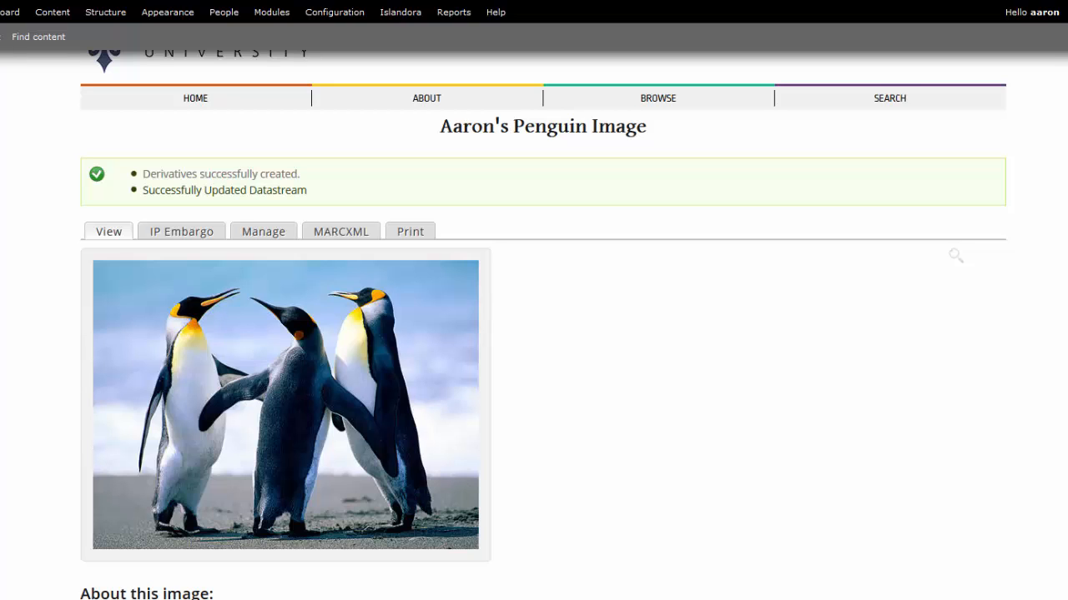
{"action": "left_click", "coordinate": [257, 232]}
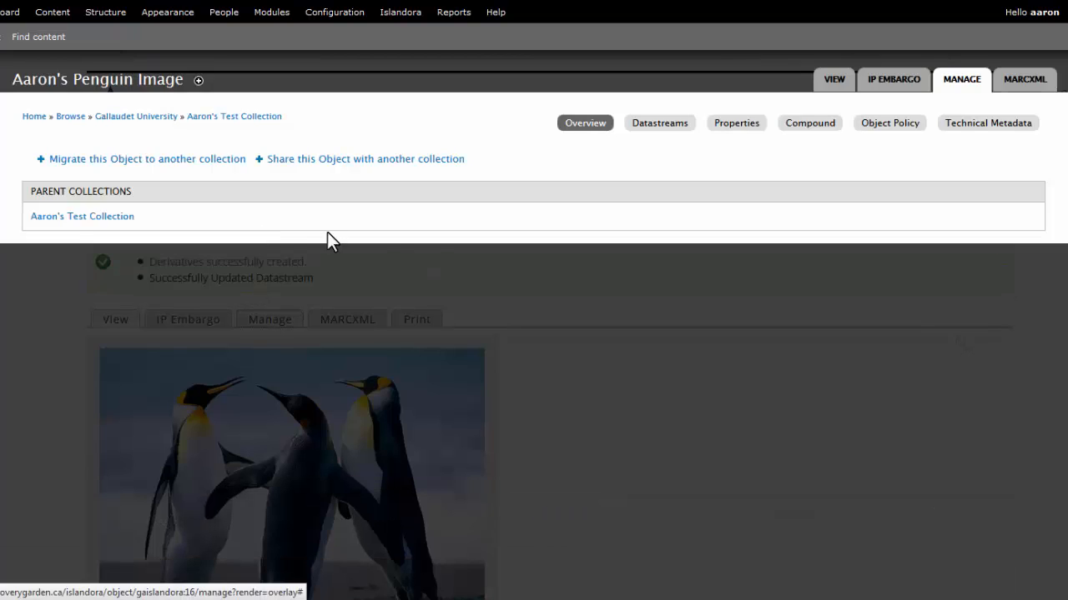
{"action": "left_click", "coordinate": [652, 134]}
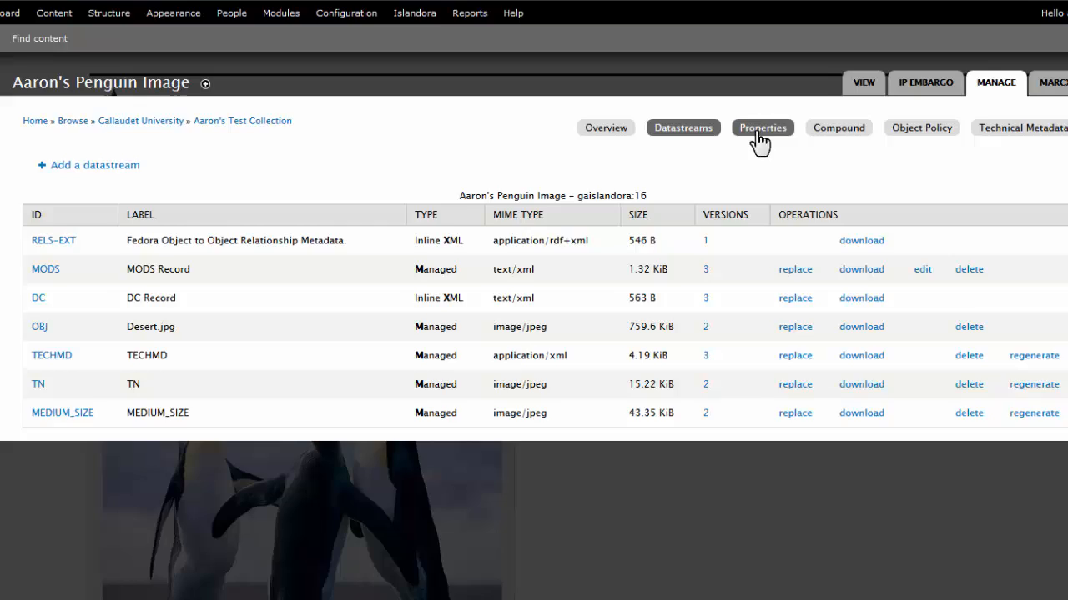
- Review the object's property settings and available states, its parent-object association form, and its XACML policy restrictions
{"action": "left_click", "coordinate": [759, 130]}
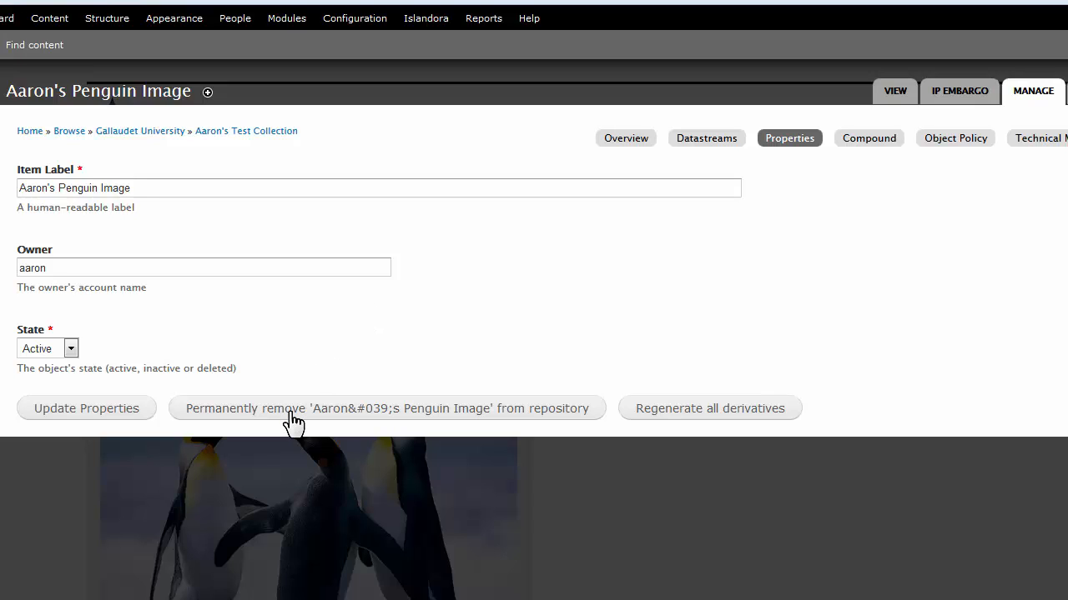
{"action": "left_click", "coordinate": [71, 350]}
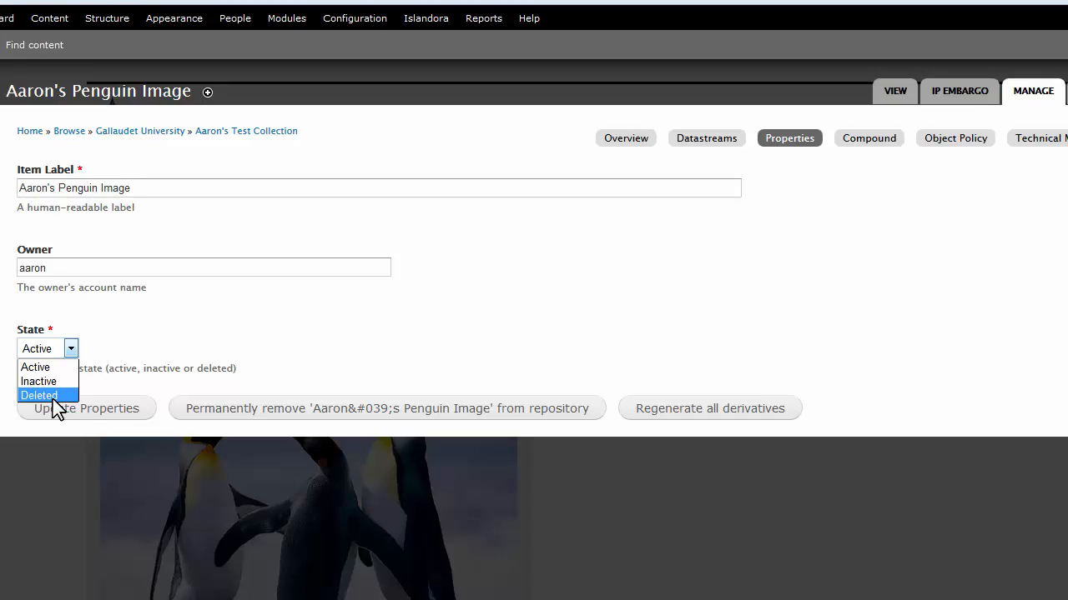
{"action": "left_click", "coordinate": [562, 300]}
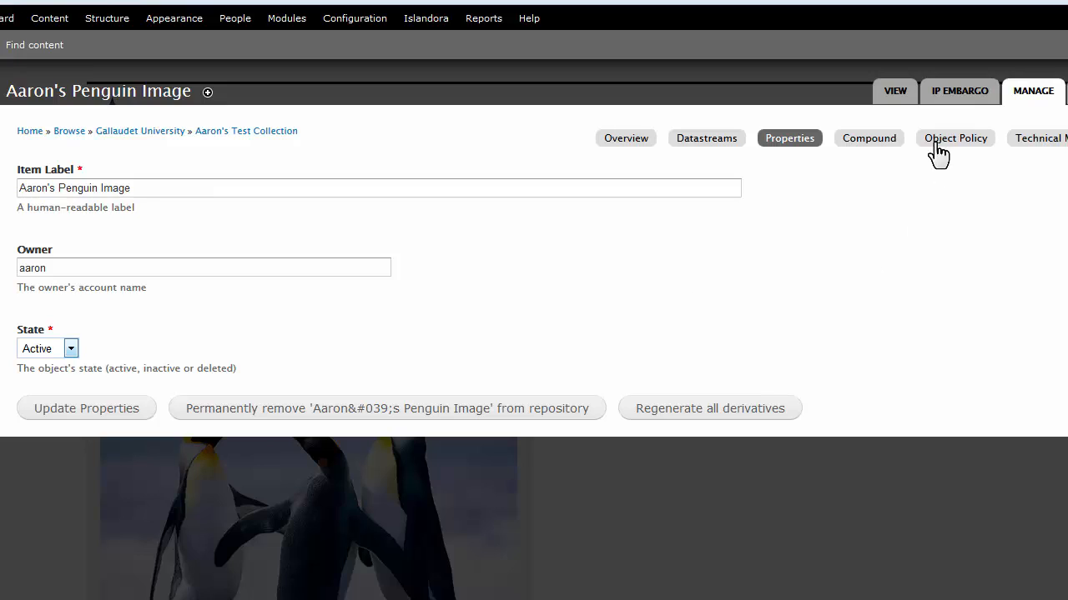
{"action": "left_click", "coordinate": [860, 148]}
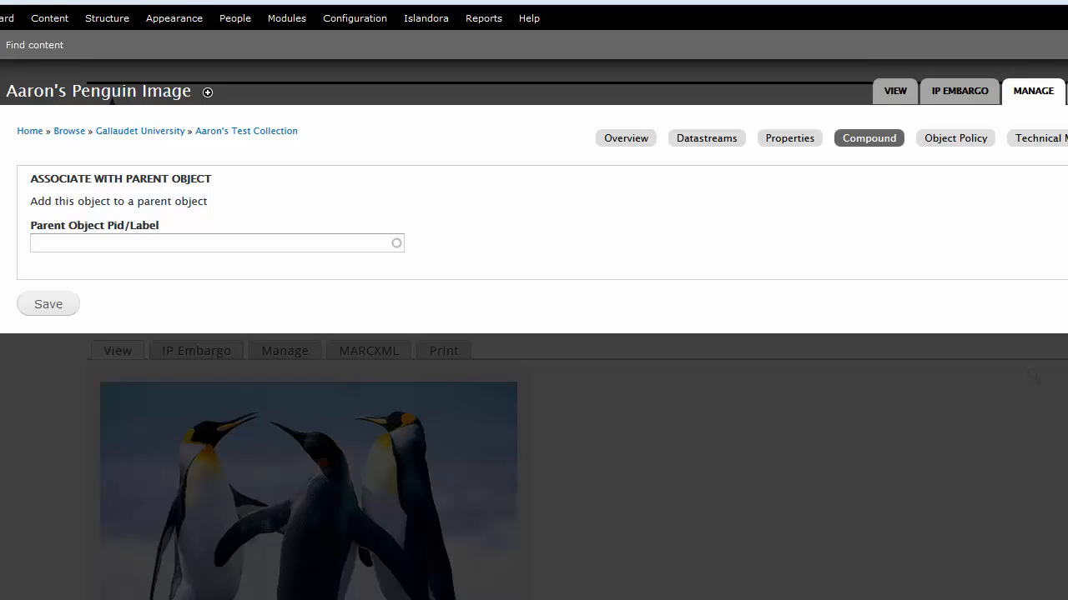
{"action": "left_click", "coordinate": [952, 147]}
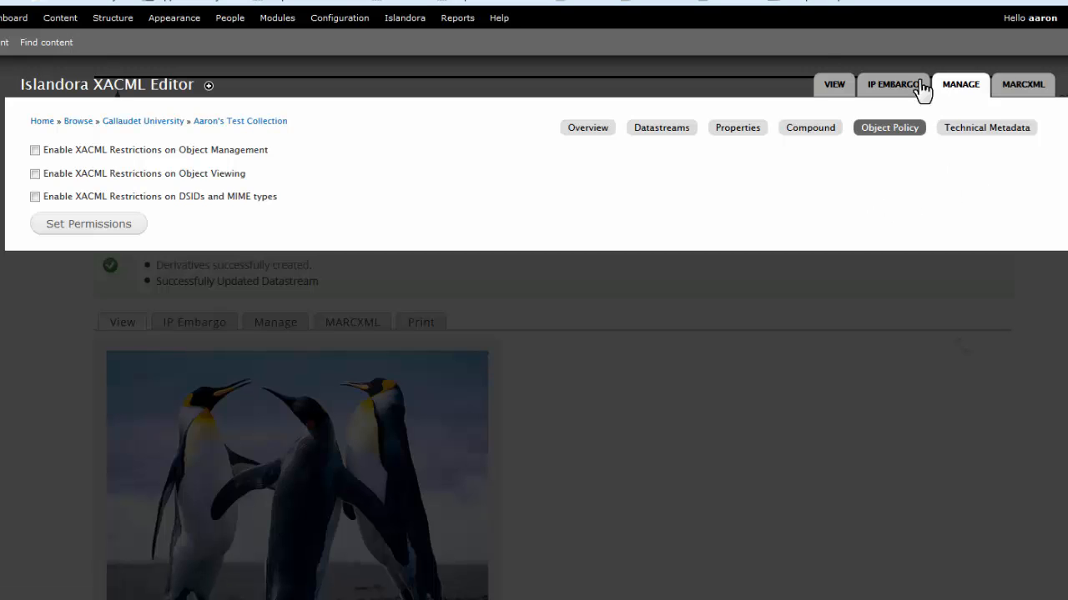
- Choose the Thursday IP address range list for the object's IP embargo and set its expiry to Feb 1, 2015
{"action": "left_click", "coordinate": [893, 87]}
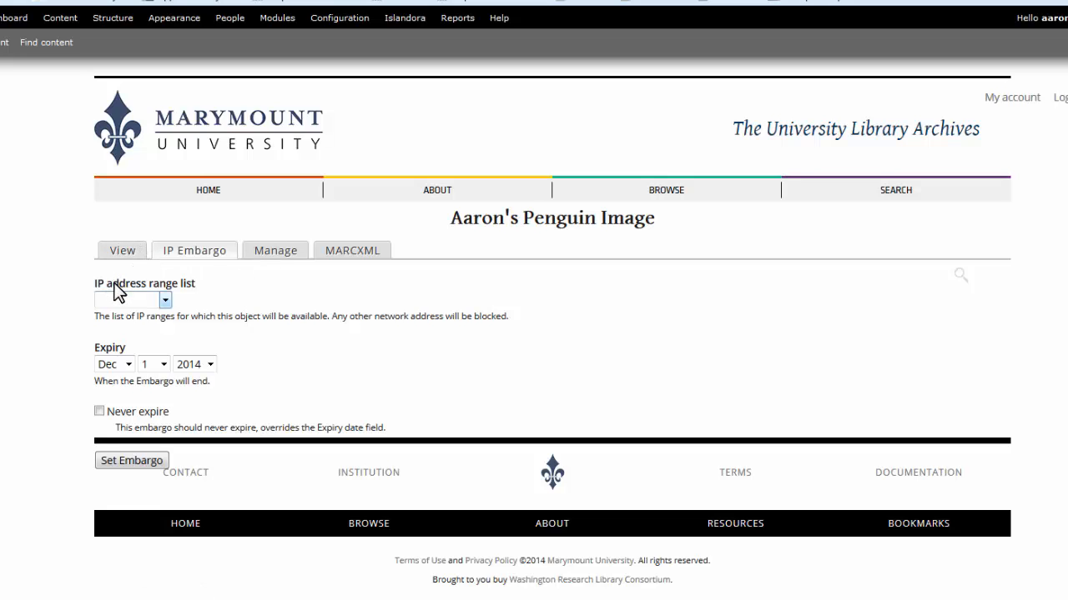
{"action": "left_click", "coordinate": [164, 302]}
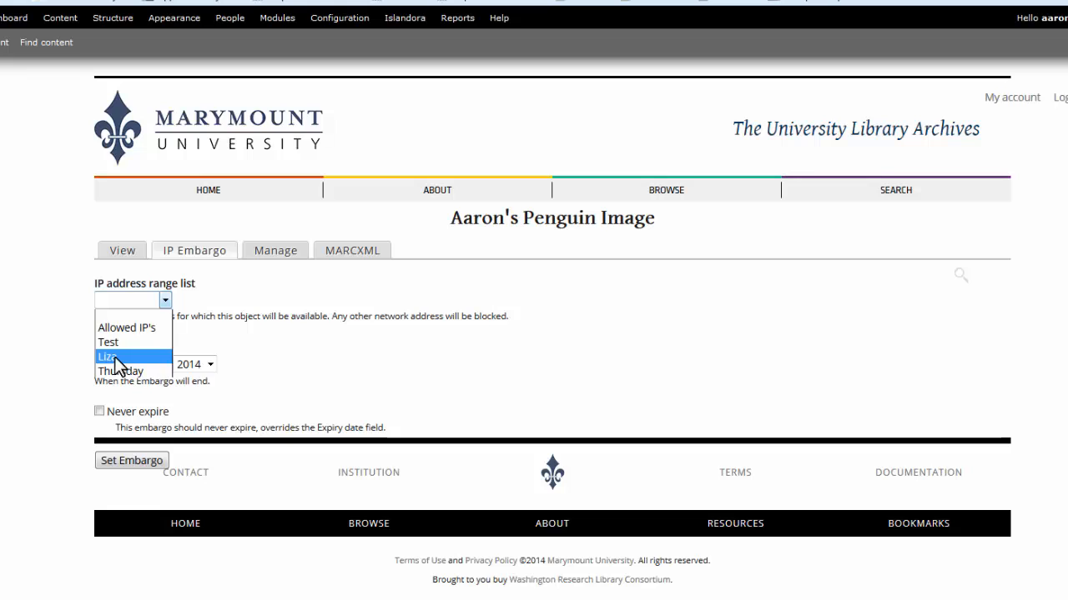
{"action": "left_click", "coordinate": [117, 372]}
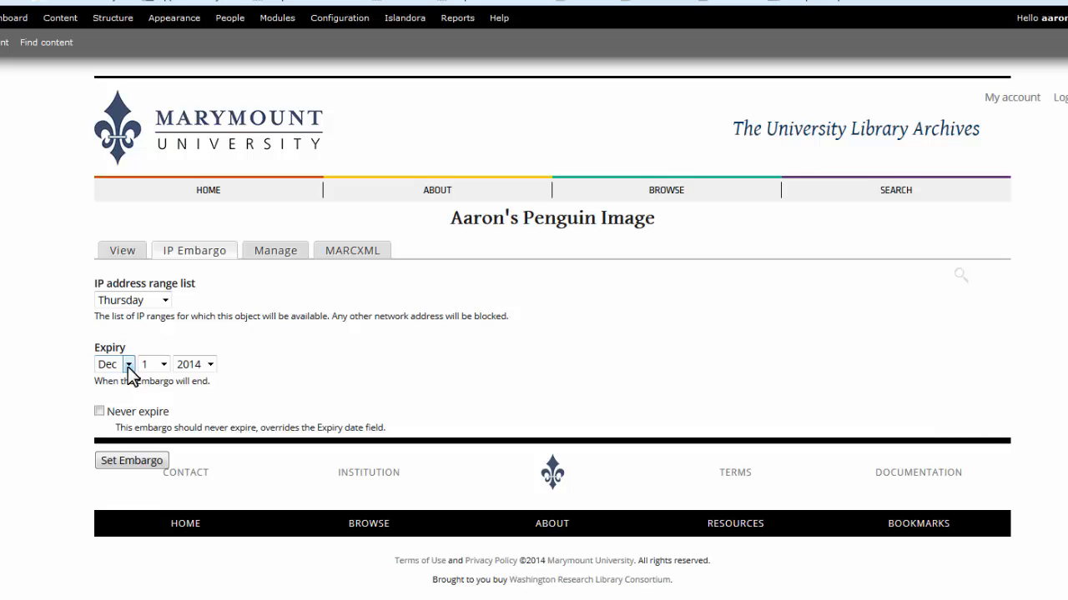
{"action": "left_click", "coordinate": [130, 367]}
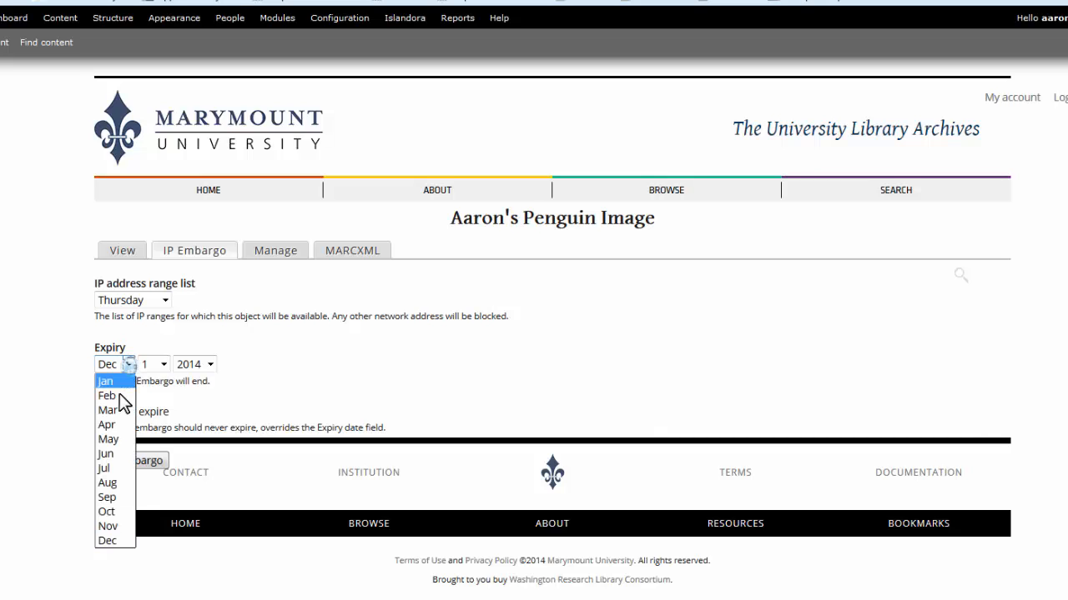
{"action": "left_click", "coordinate": [108, 395]}
{"action": "left_click", "coordinate": [208, 364]}
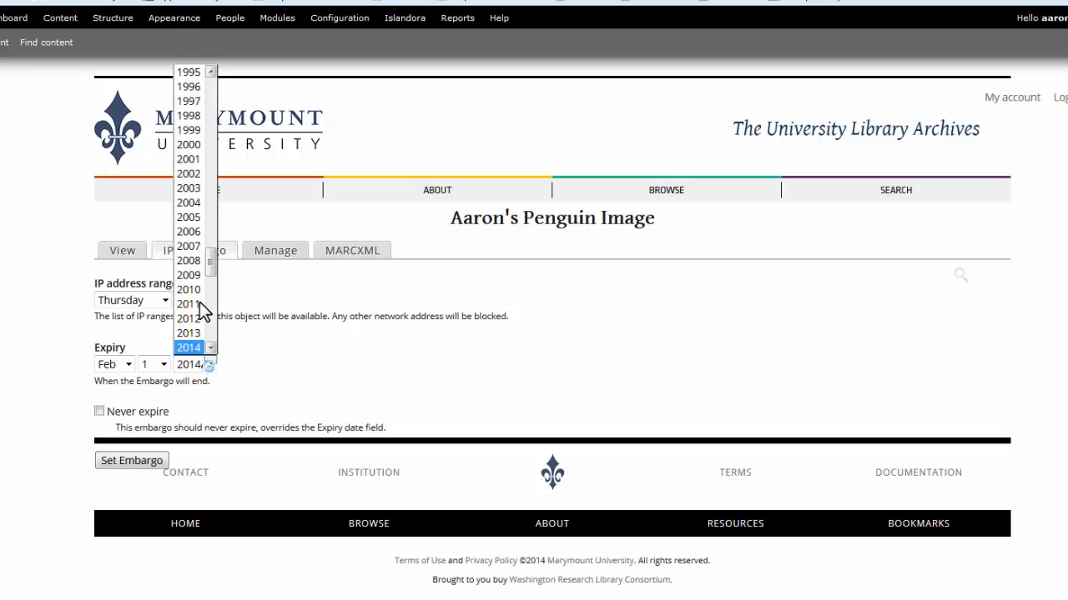
{"action": "scroll", "coordinate": [213, 280], "scroll_direction": "down", "scroll_amount": 4}
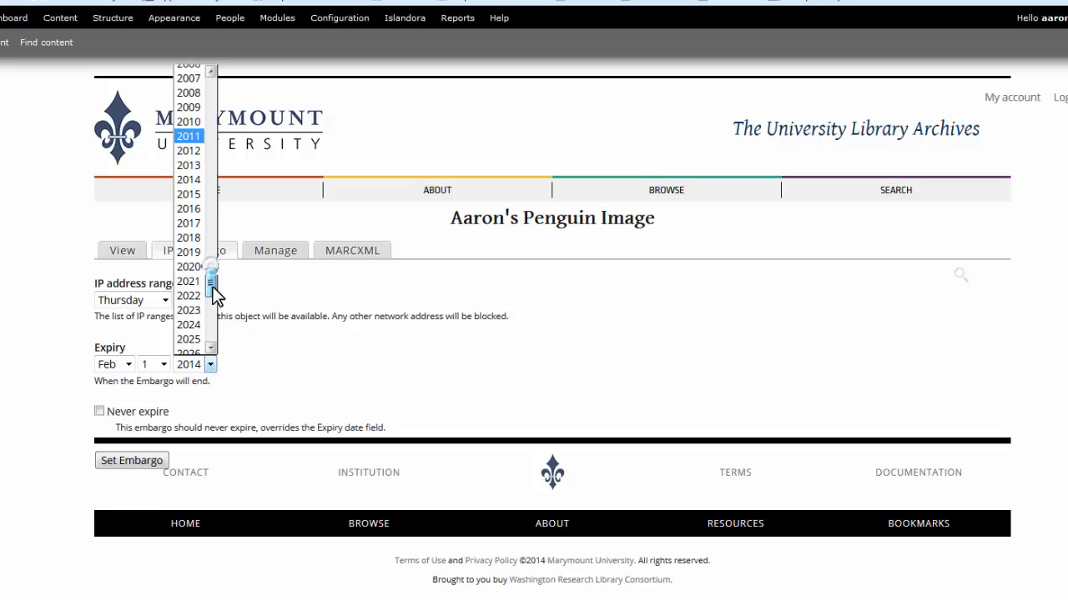
{"action": "left_click", "coordinate": [198, 194]}
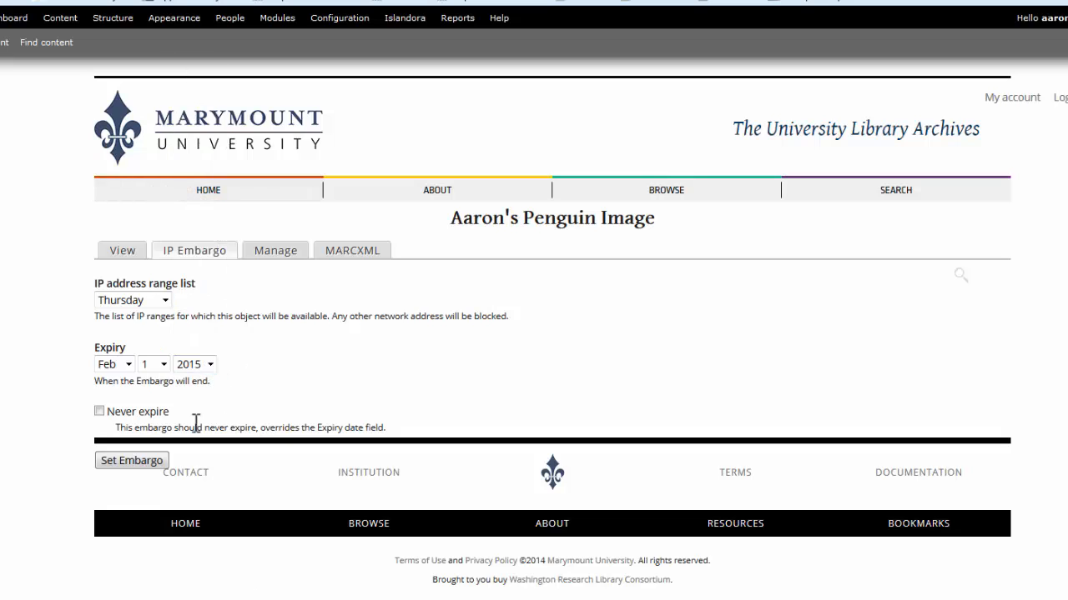